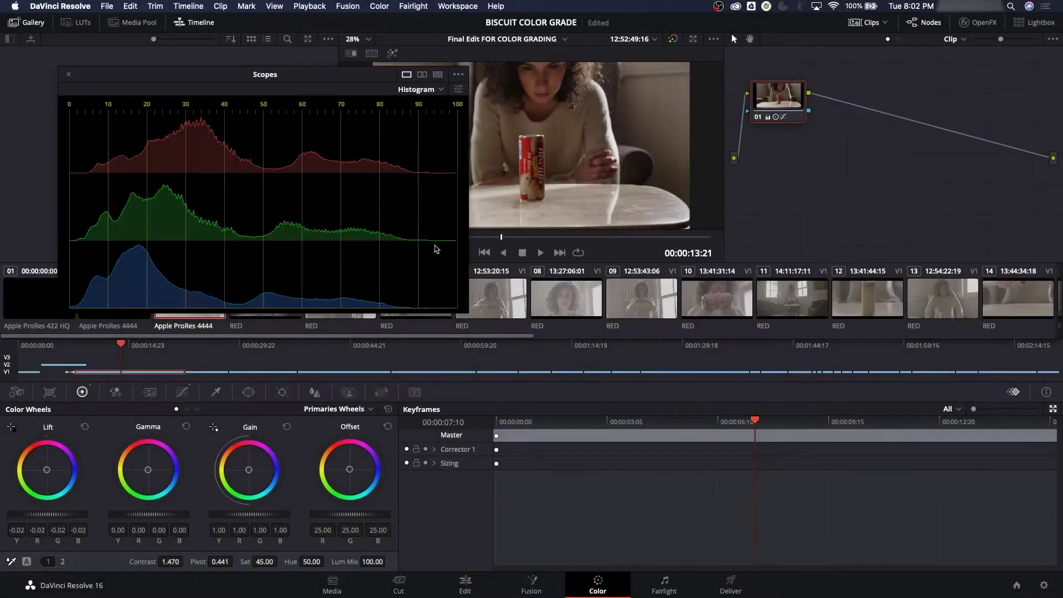
Show the clip's RGB histogram in the Scopes window, shrink it, and dock it beside the viewer
drag(470, 313, 832, 516)
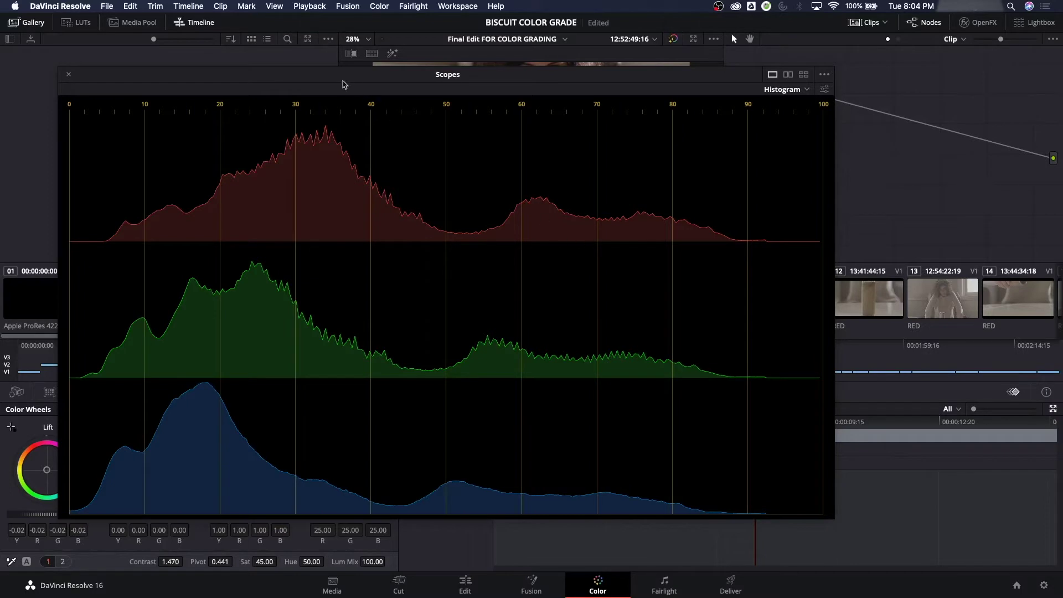
drag(342, 84, 374, 88)
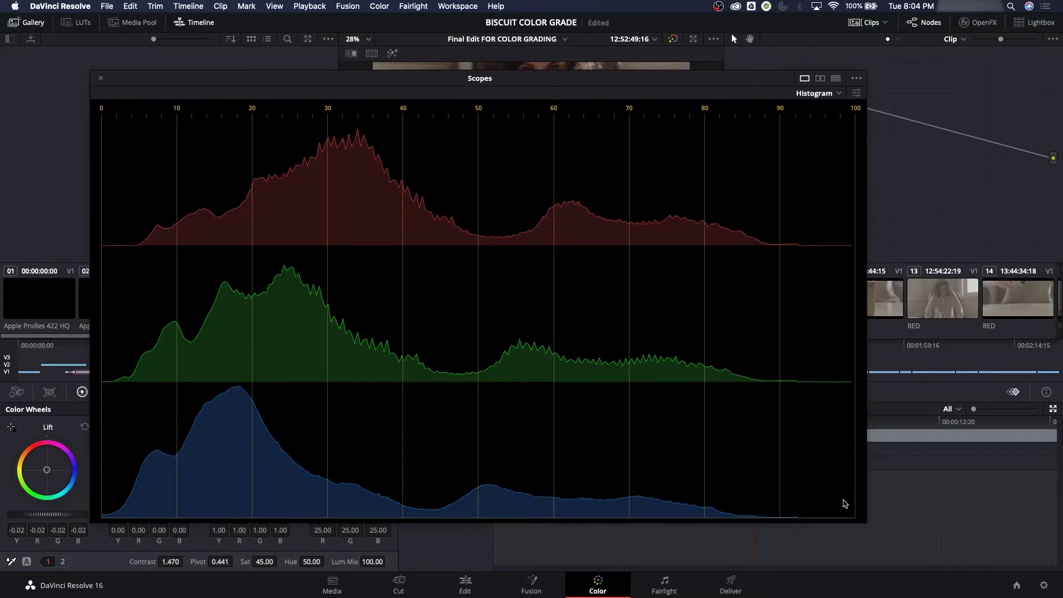
drag(864, 521, 482, 306)
drag(294, 84, 242, 57)
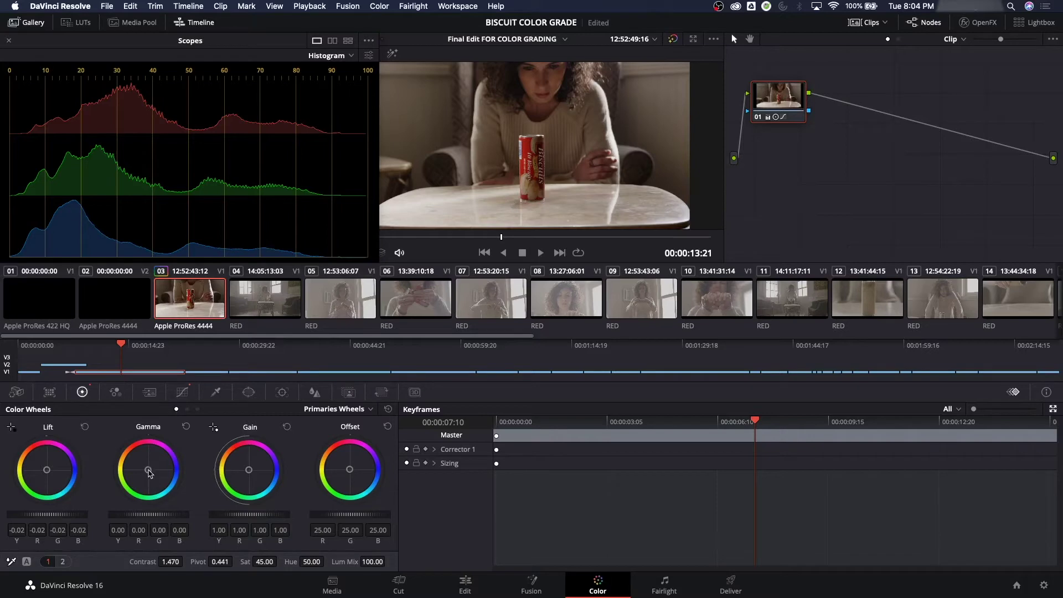
Nudge the Gamma wheel and raise the green curve's midtones to counter the magenta cast
drag(150, 474, 155, 473)
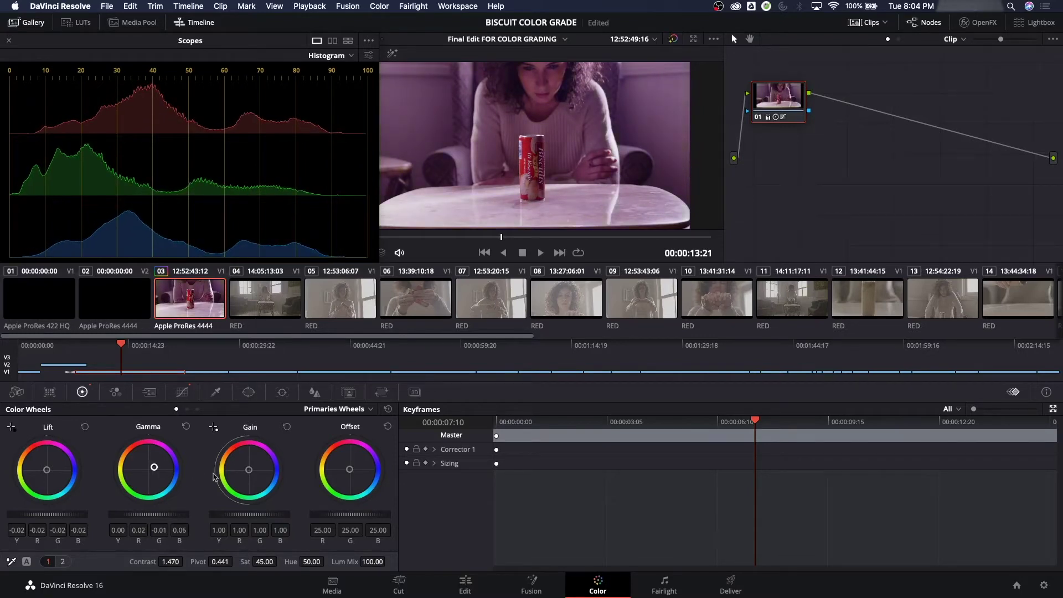
click(187, 393)
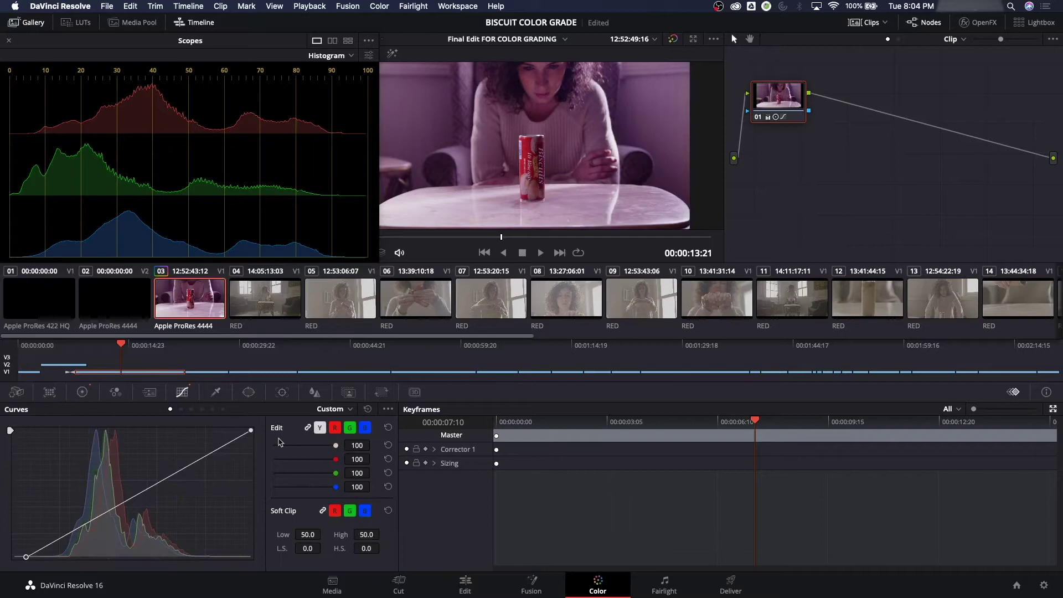
click(334, 431)
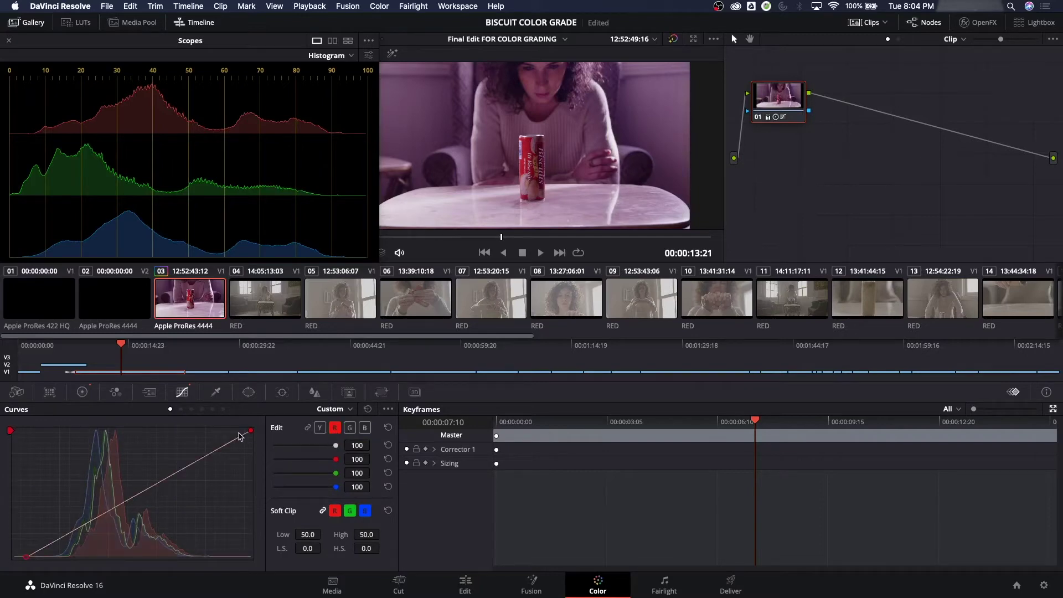
click(350, 428)
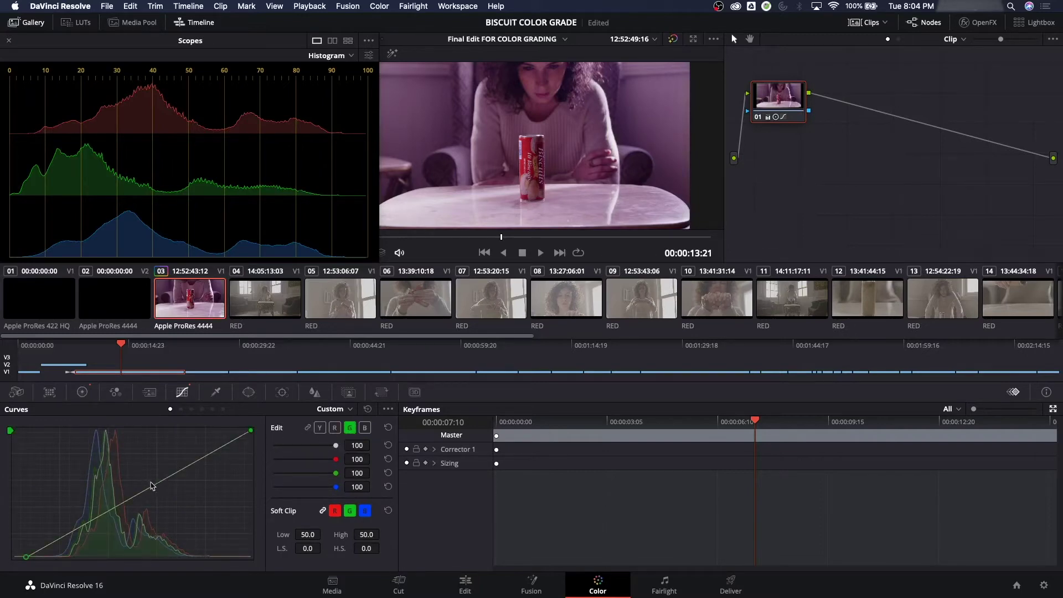
drag(137, 495, 107, 491)
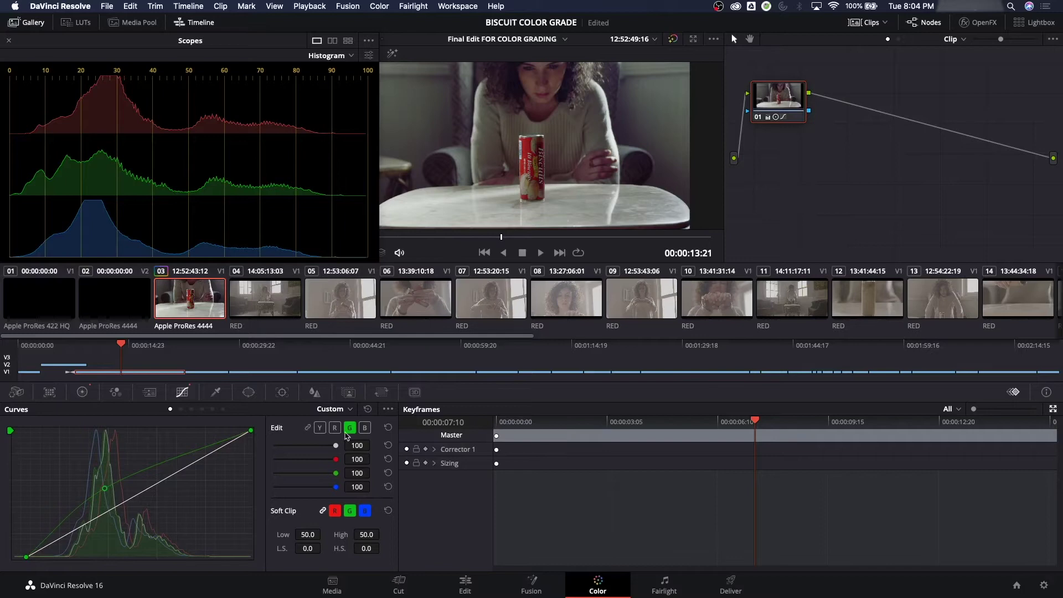
Add a control point on the blue curve and bend it to rebalance blue
click(365, 429)
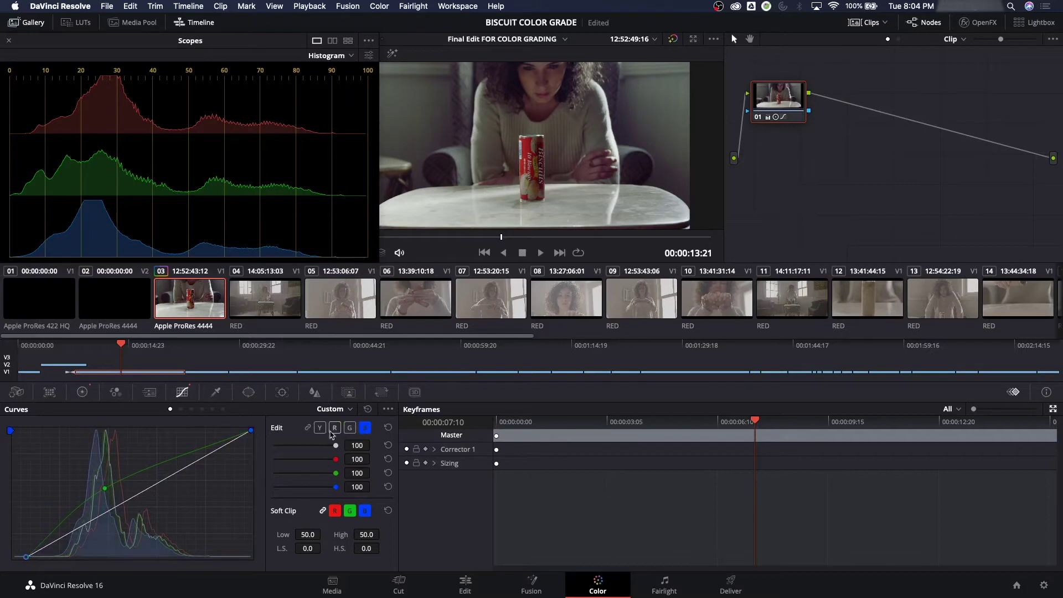
click(130, 497)
drag(777, 100, 801, 103)
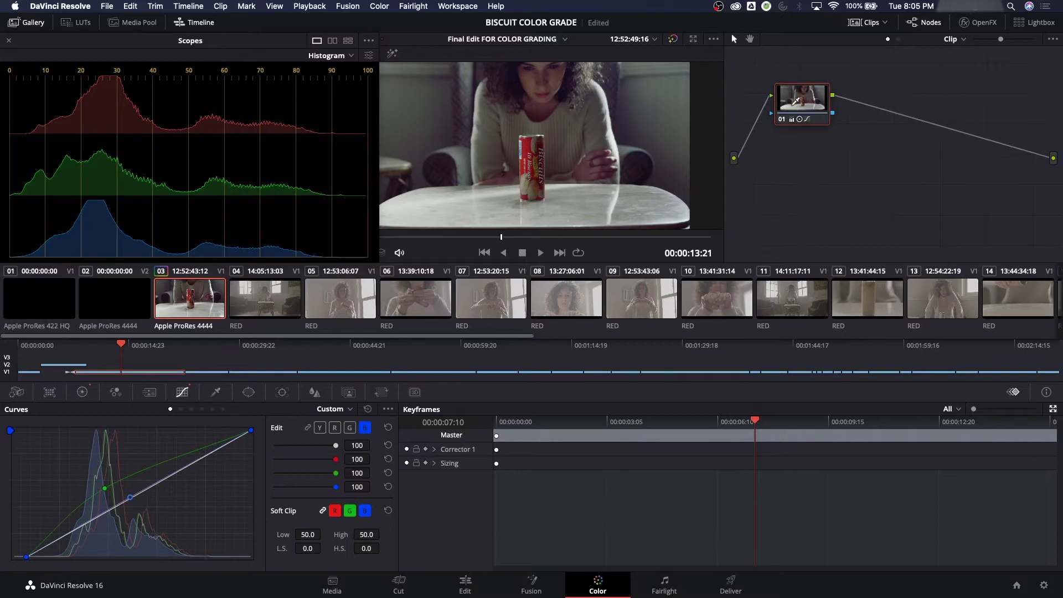
Compare the grade bypassed, reset node 01, then set Contrast to 1.576 and Saturation to 37.60
key(shift+d)
key(shift+d)
key(shift+d)
key(shift+d)
key(shift+d)
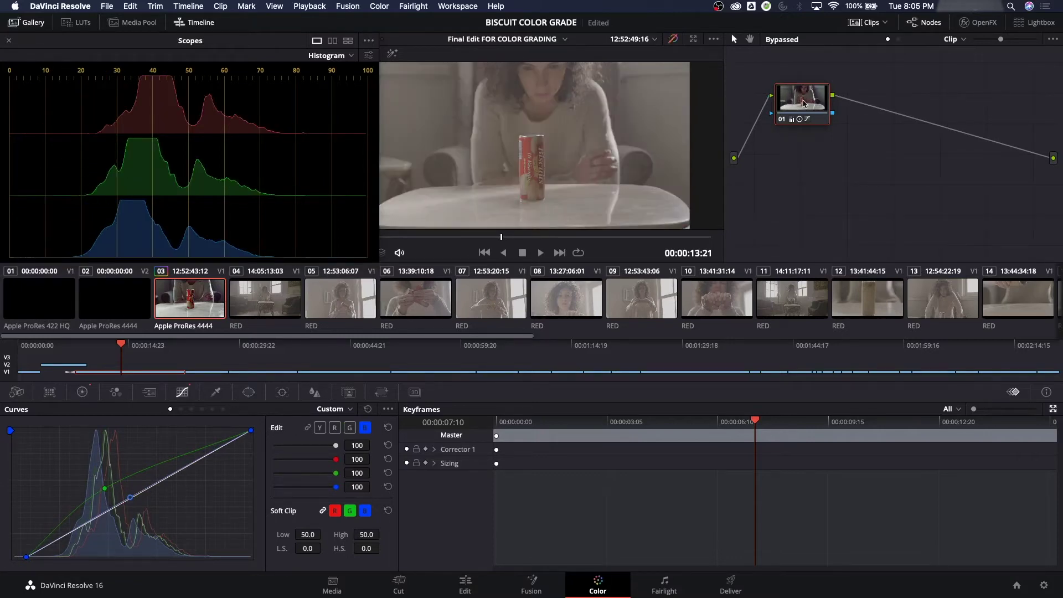
key(super+Home)
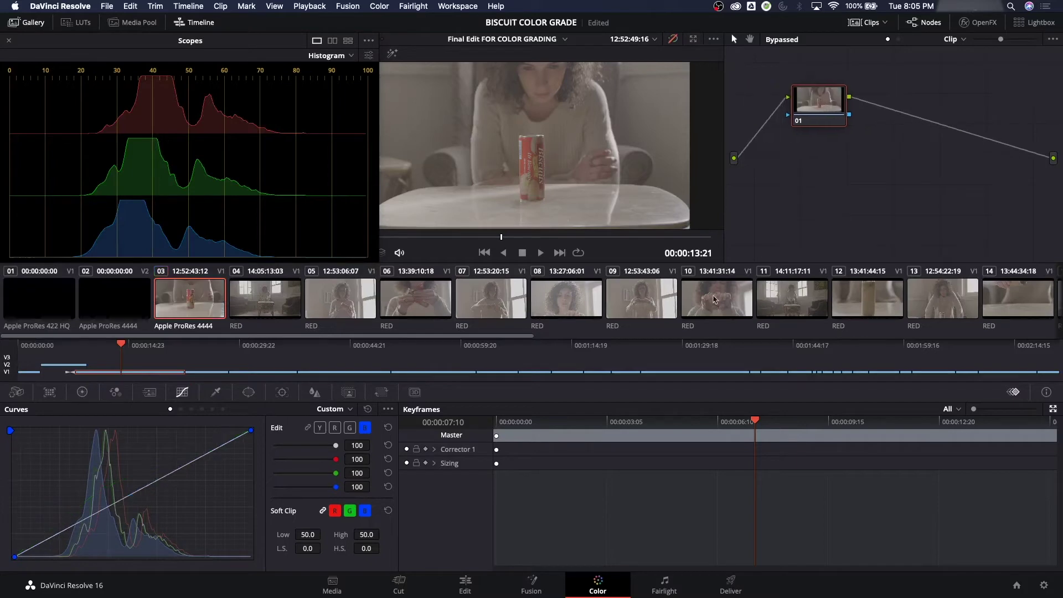
click(82, 392)
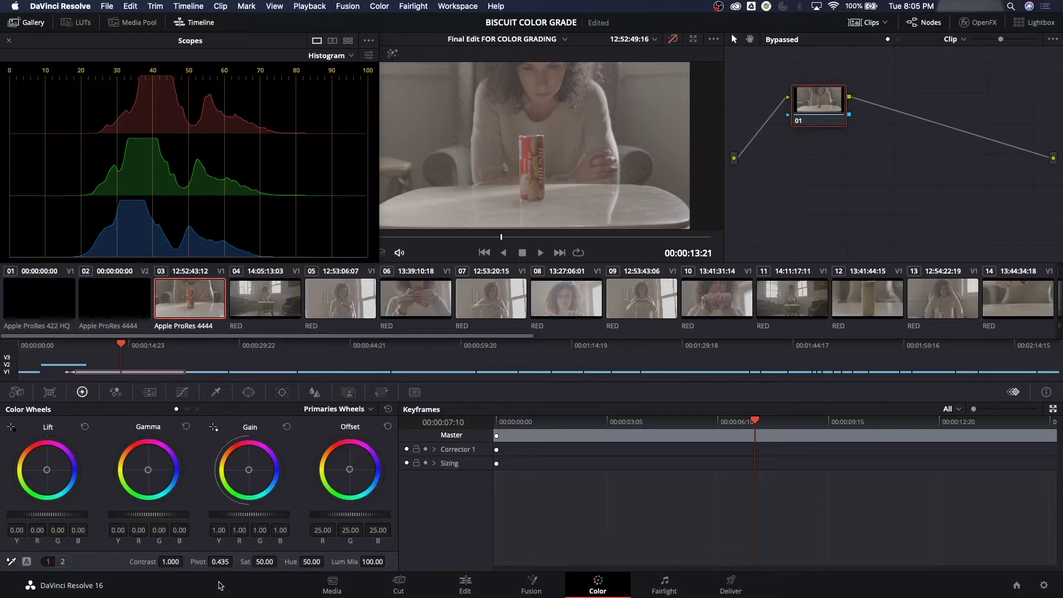
mouse_move(168, 562)
mouse_down()
mouse_move(186, 561)
mouse_move(172, 563)
mouse_up()
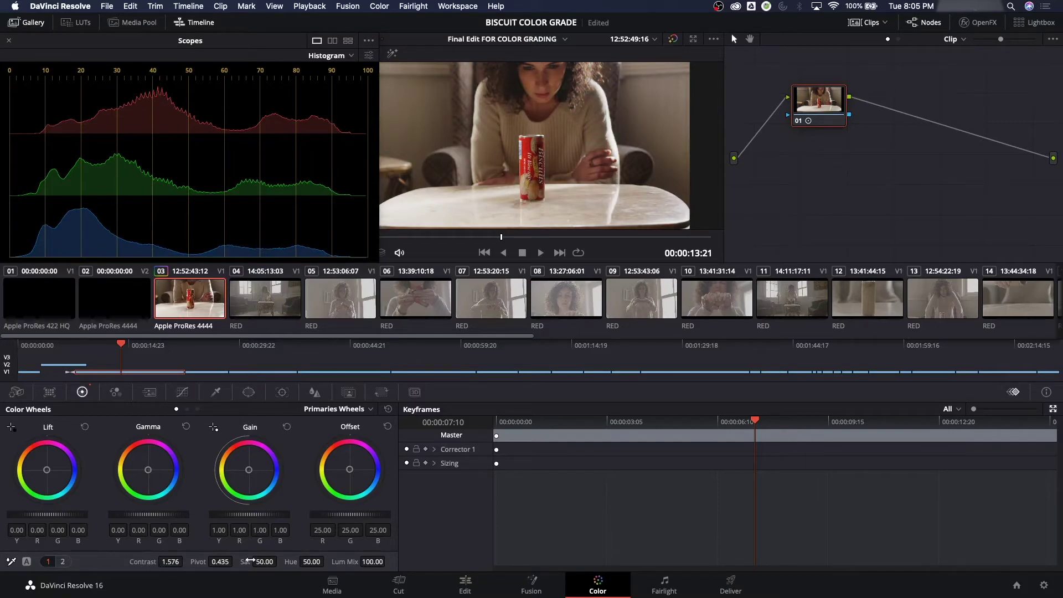
drag(265, 561, 280, 562)
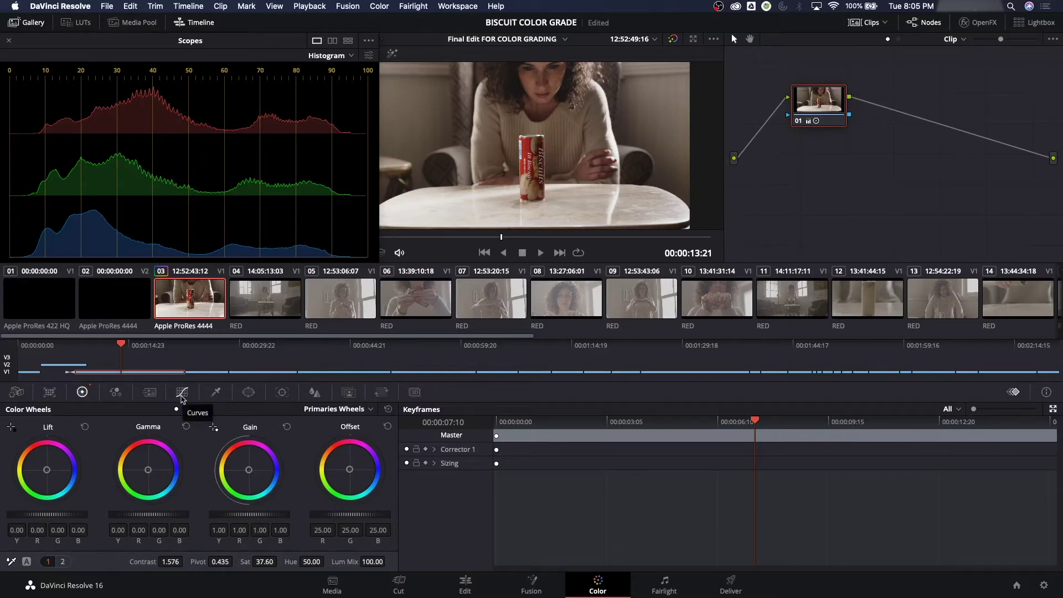
Reopen Curves and try a midtone curve bend, then undo it to keep the curve straight
click(183, 394)
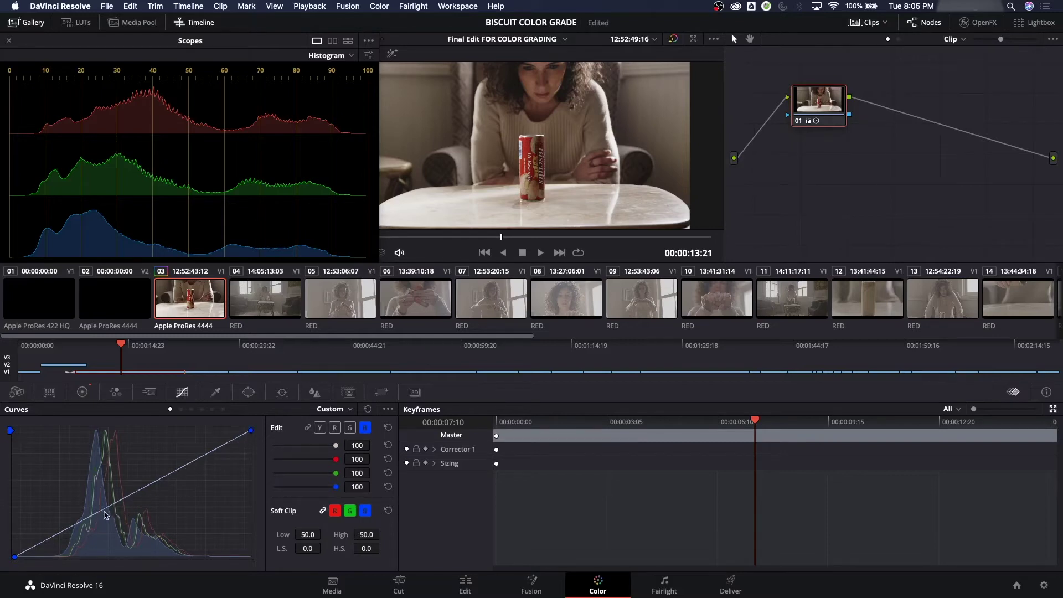
drag(105, 515, 101, 502)
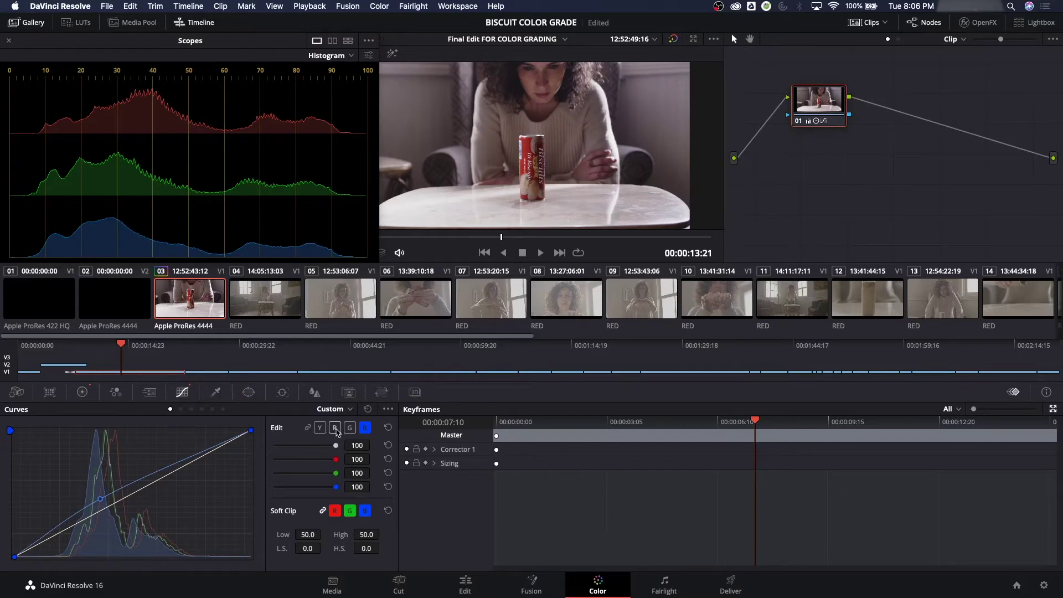
key(super+z)
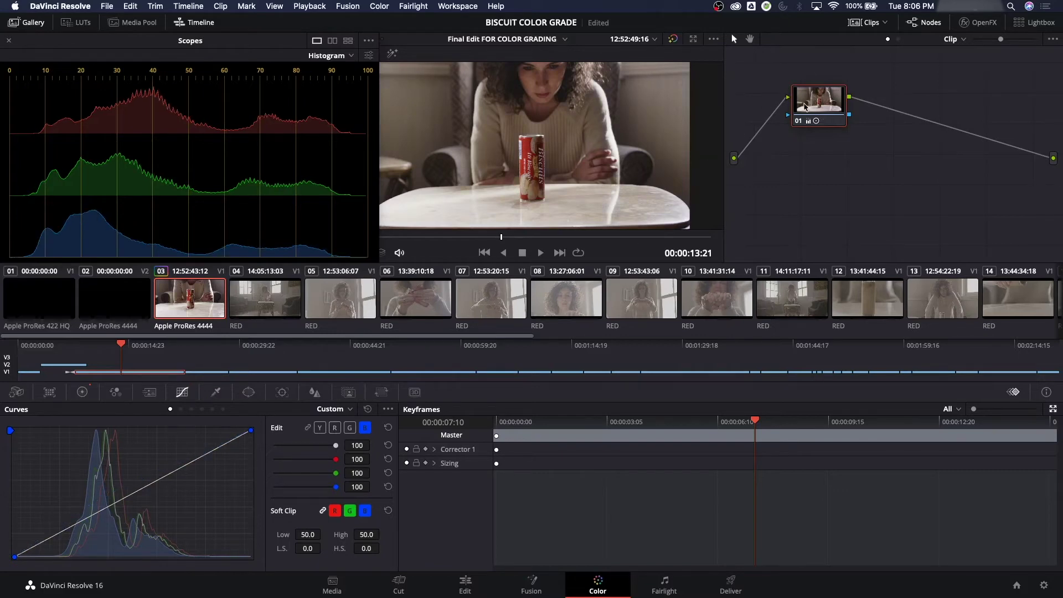
Add serial node 02 and use the red curve to crush red shadows and lower red midtones
key(alt+s)
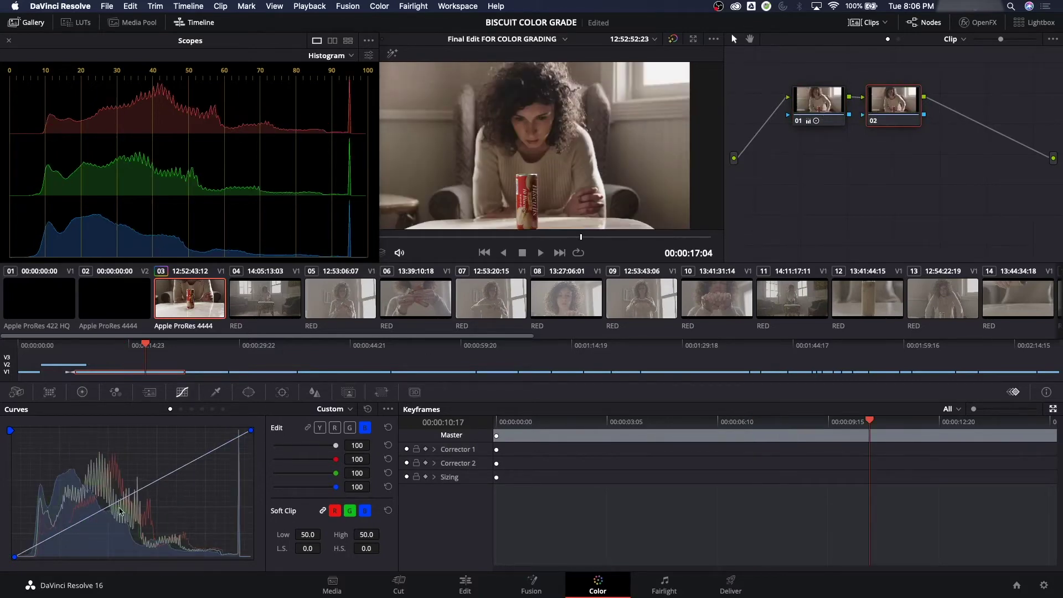
click(335, 428)
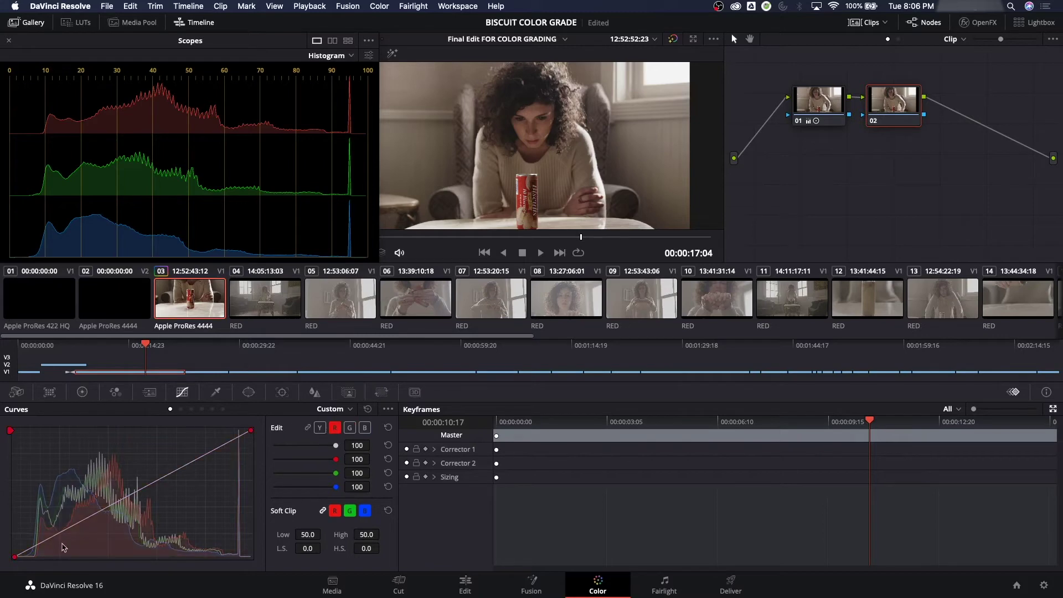
drag(15, 557, 28, 561)
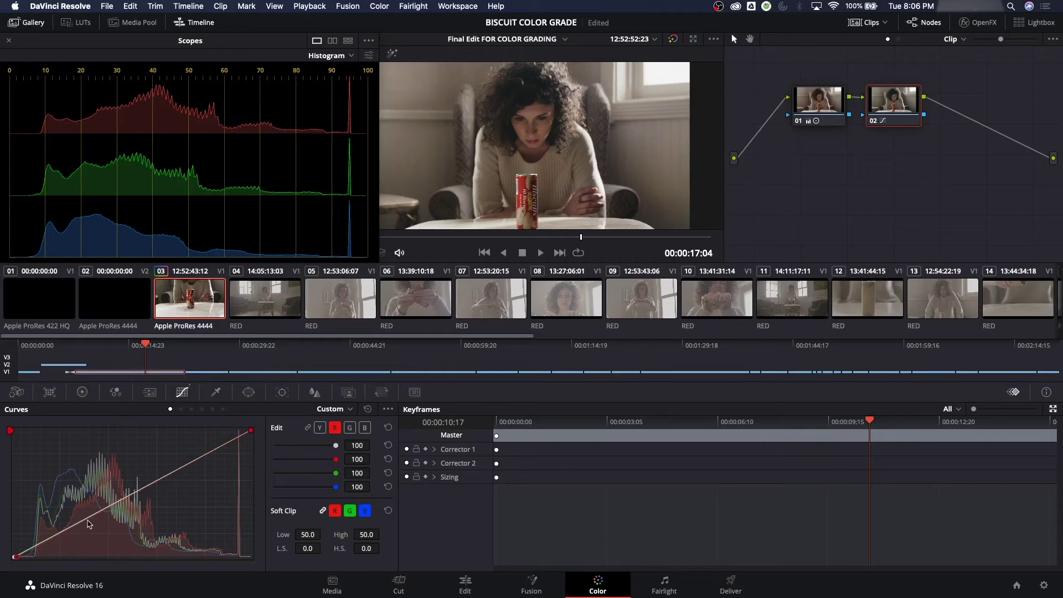
drag(89, 524, 91, 528)
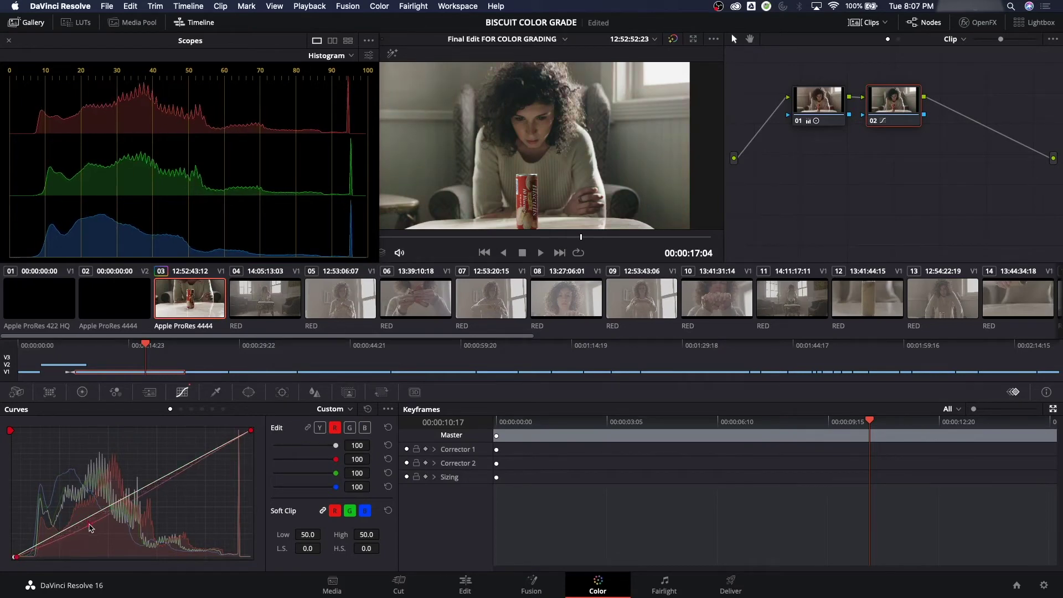
Lift the blue curve's midtones to cool the clip and tidy node 02's position
click(365, 428)
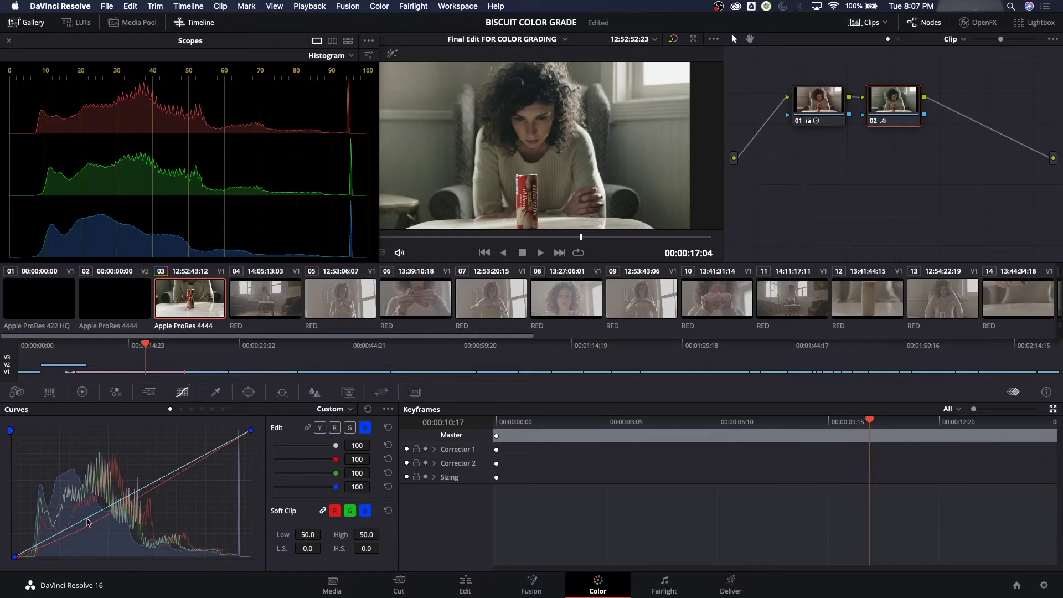
drag(87, 522, 83, 519)
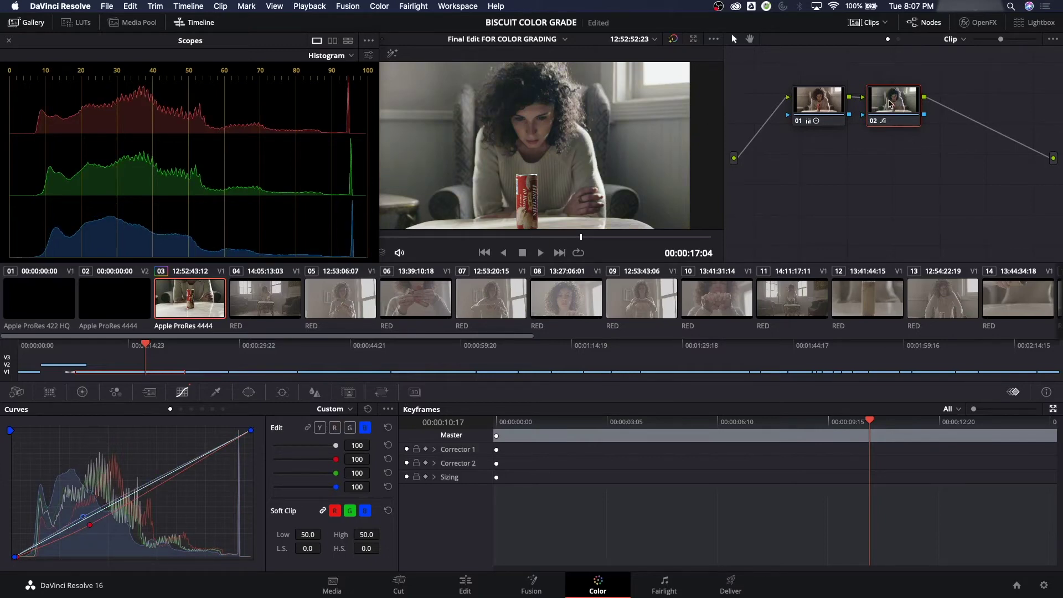
drag(889, 103, 915, 103)
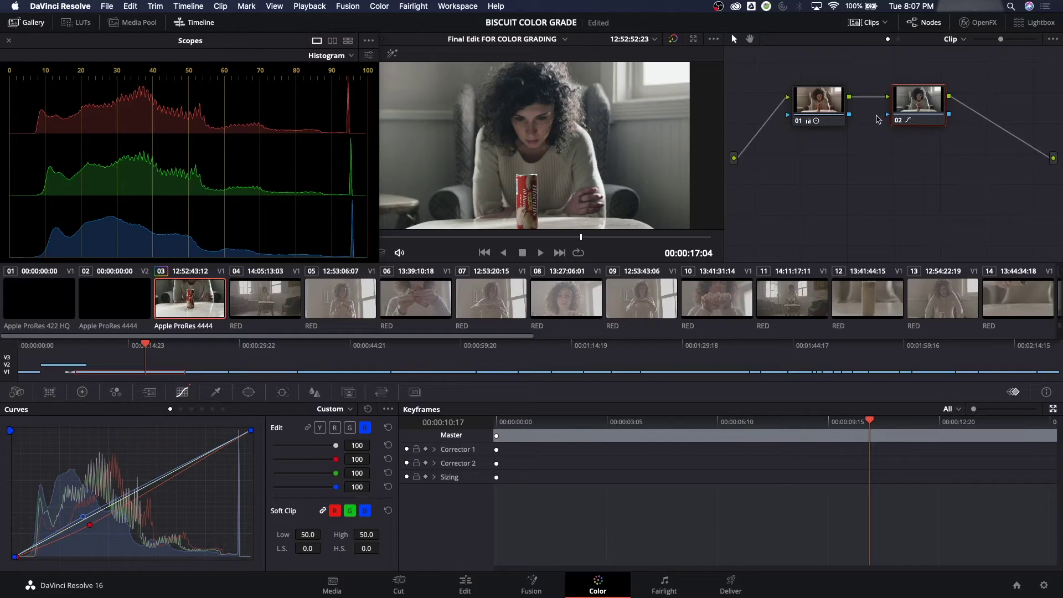
drag(915, 102, 901, 97)
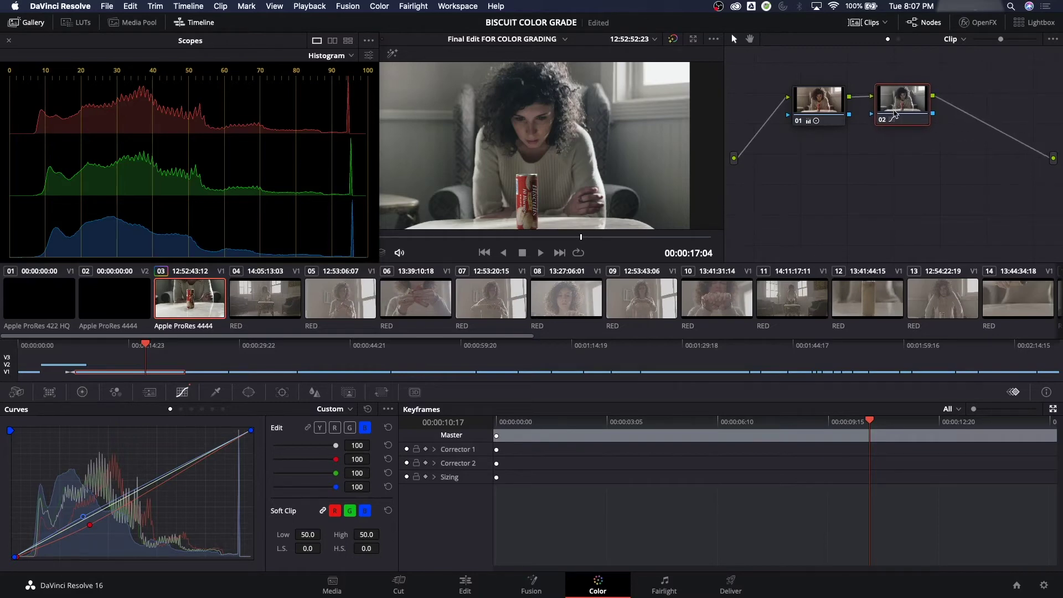
key(ctrl+d)
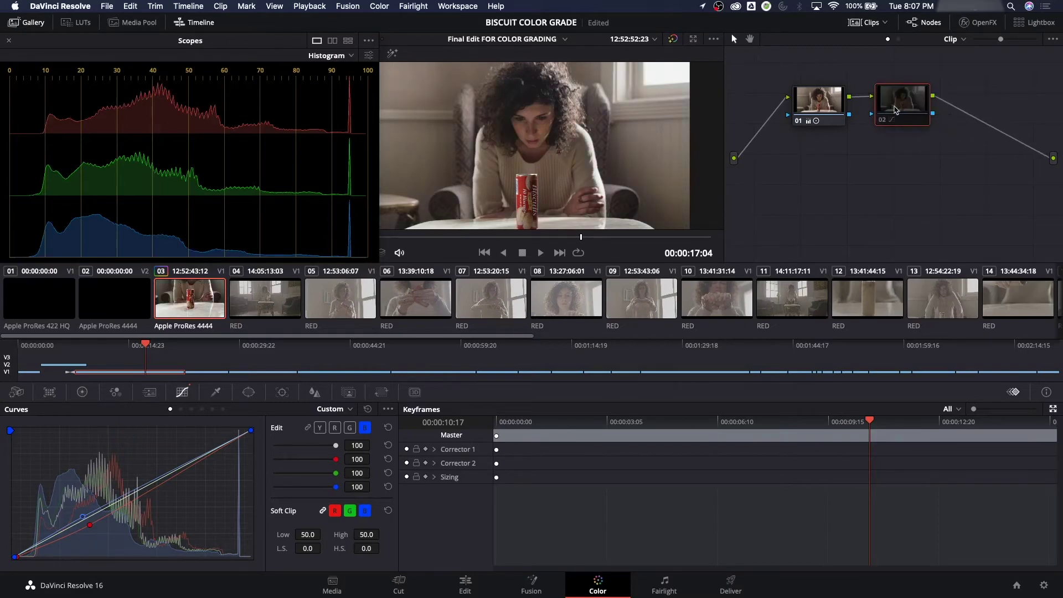
key(ctrl+d)
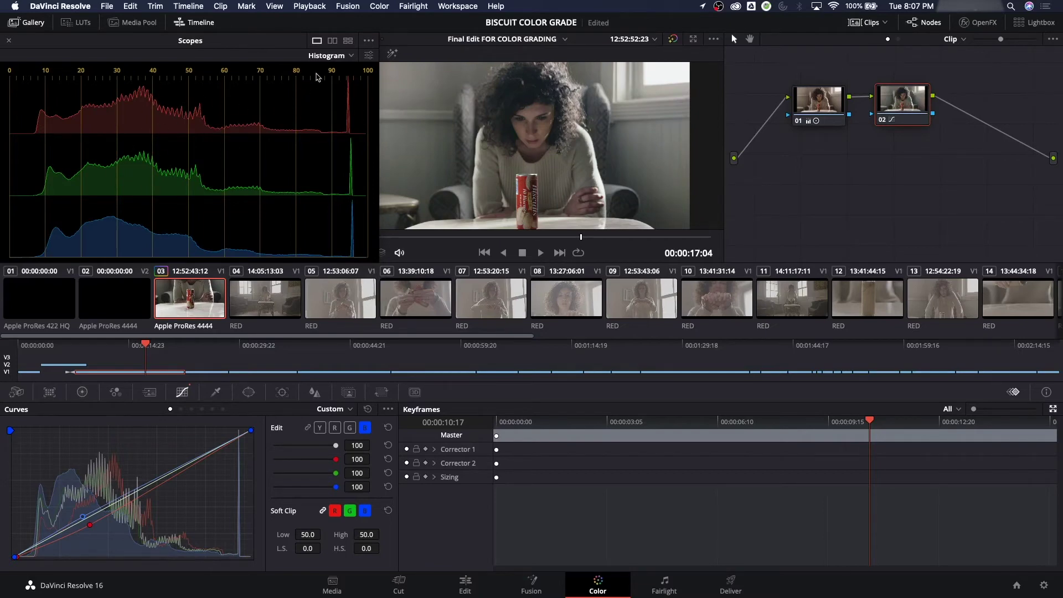
Switch the scope type to RGB Parade and reposition the scopes window and node 02
click(331, 56)
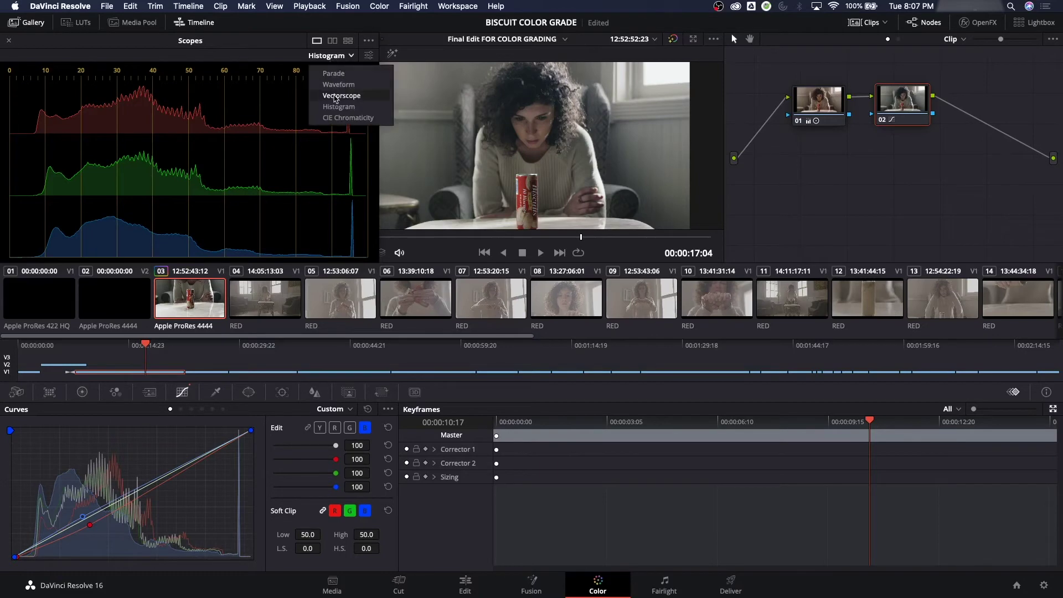
click(341, 75)
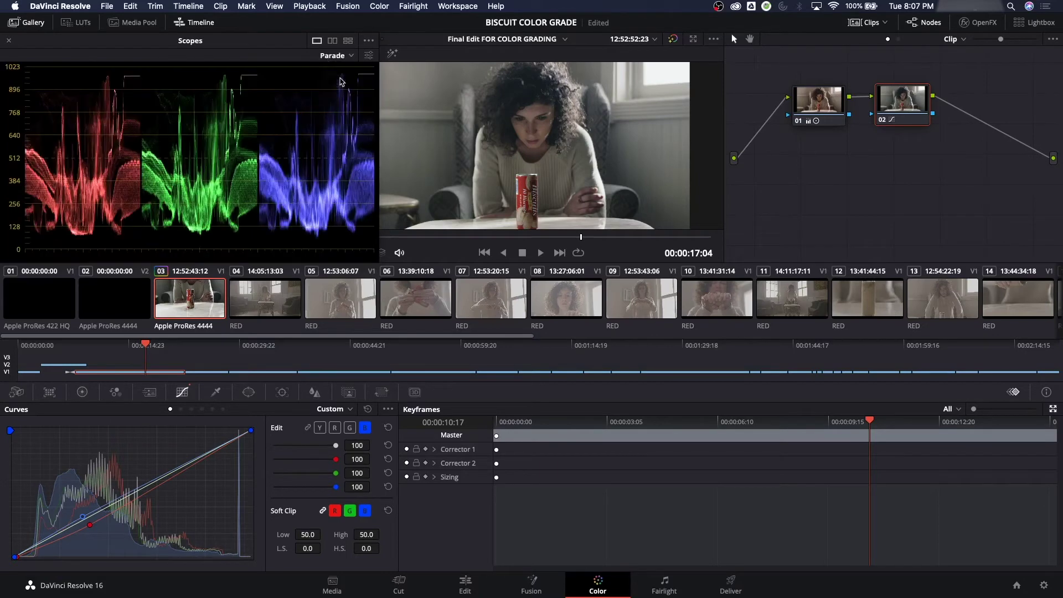
drag(146, 48, 180, 74)
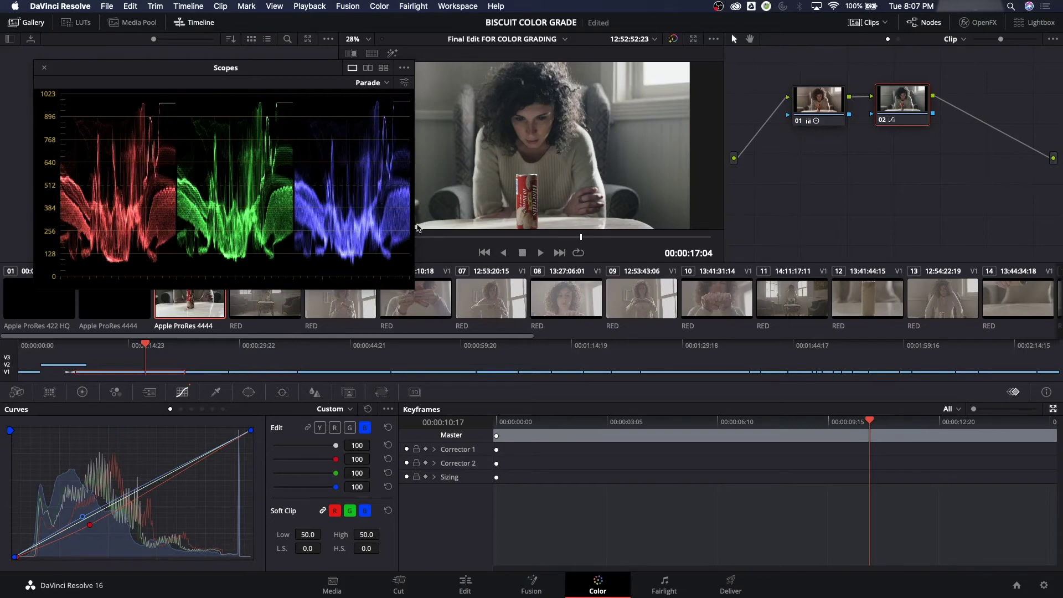
drag(892, 108, 900, 115)
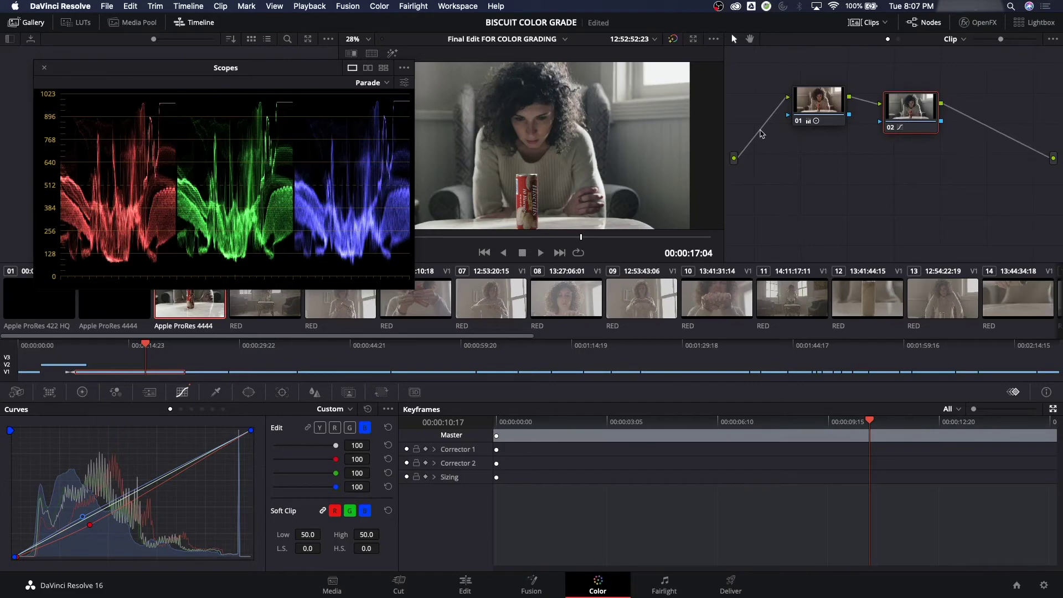
Reset node 02 to straight curves, then enlarge the parade to inspect it and shrink it back
key(super+Home)
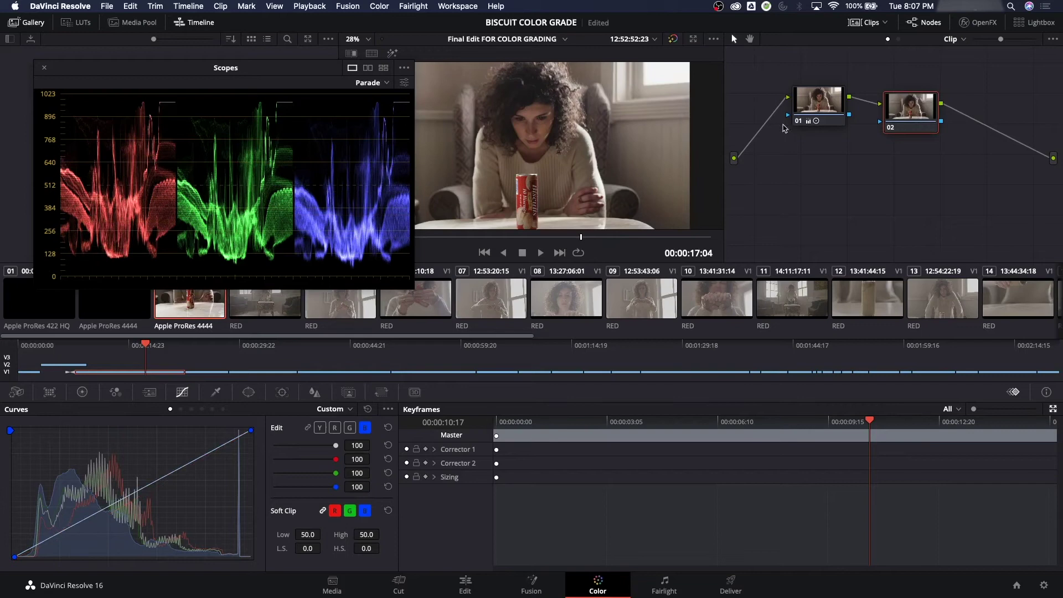
drag(932, 129, 932, 105)
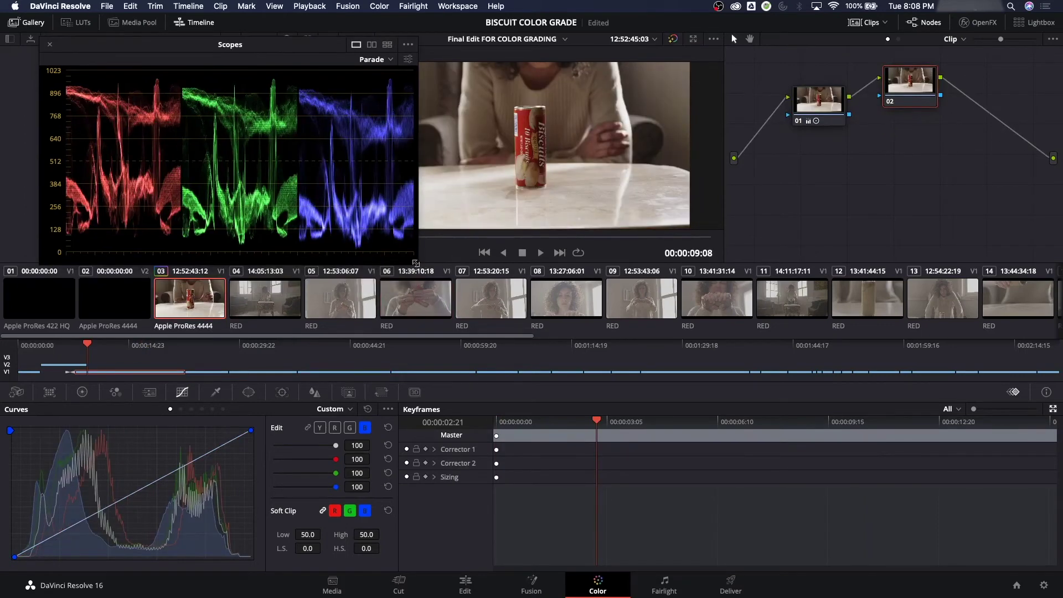
drag(415, 263, 922, 548)
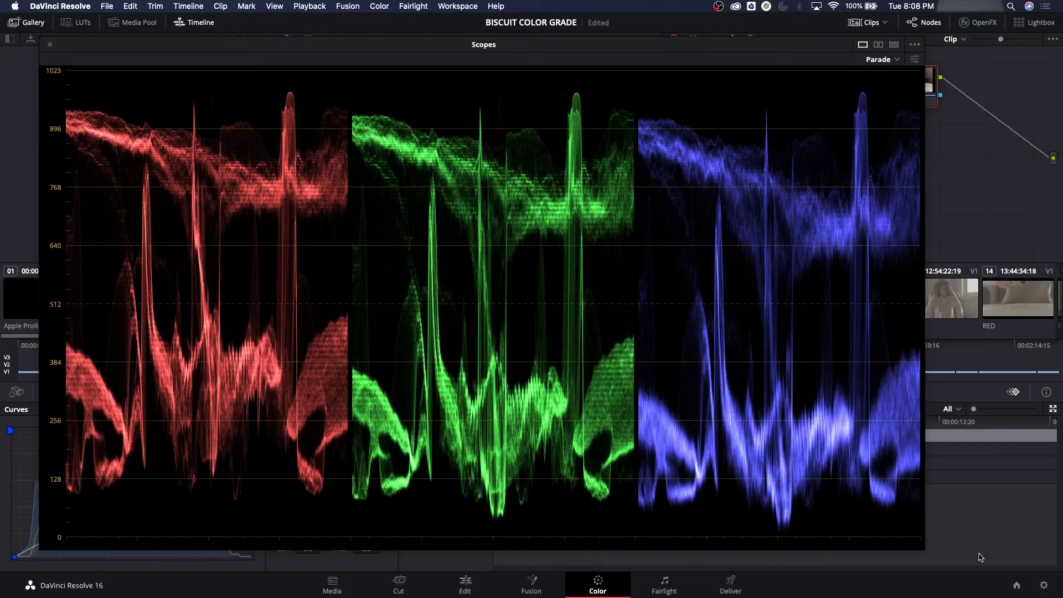
drag(925, 551, 490, 325)
drag(260, 47, 216, 41)
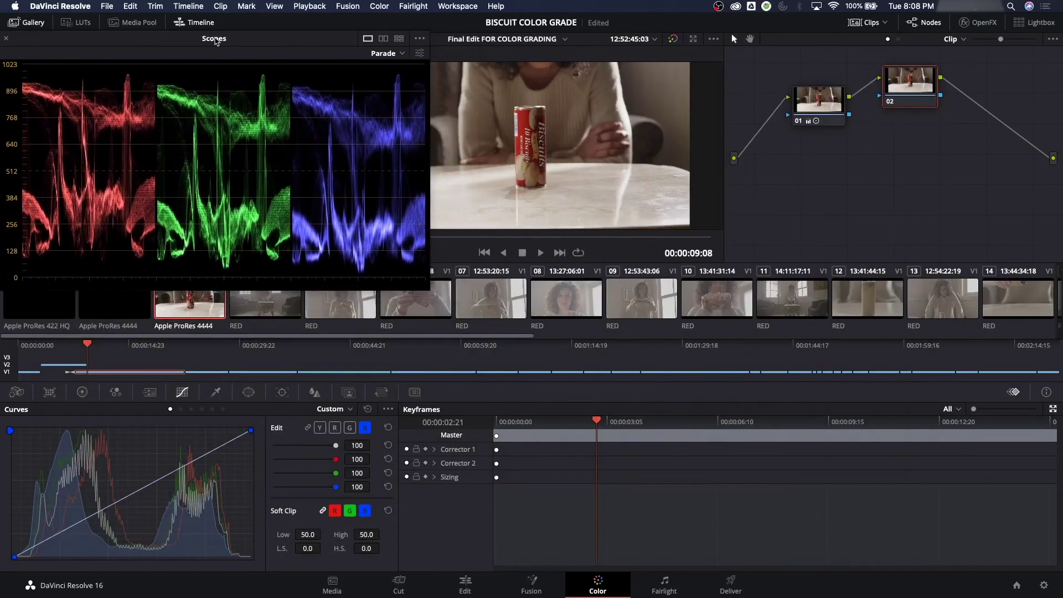
Pull node 02's red curve down in the midtones and scrub to a later frame
click(335, 428)
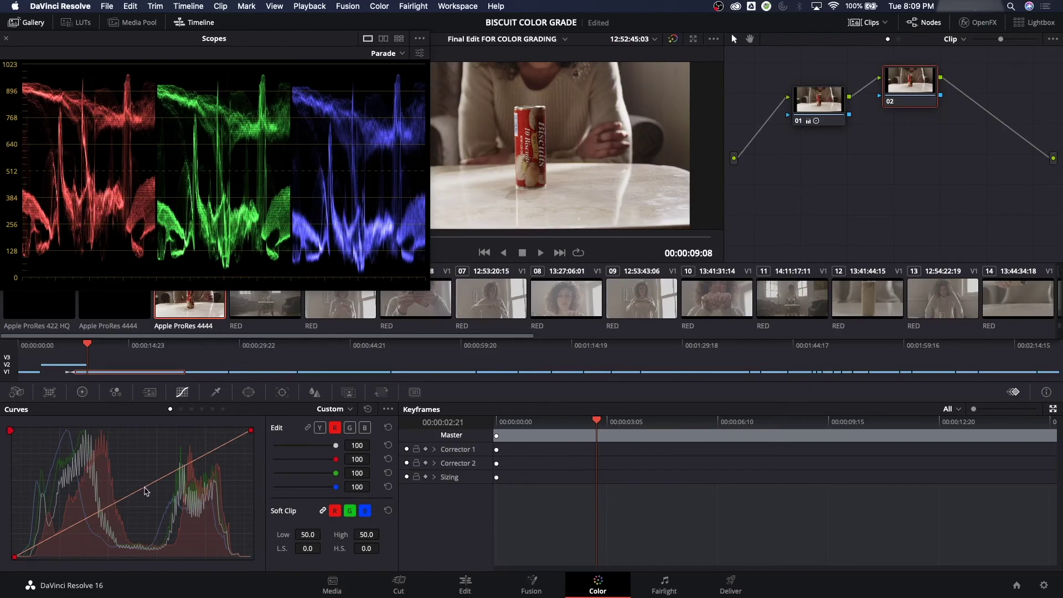
drag(145, 492, 147, 501)
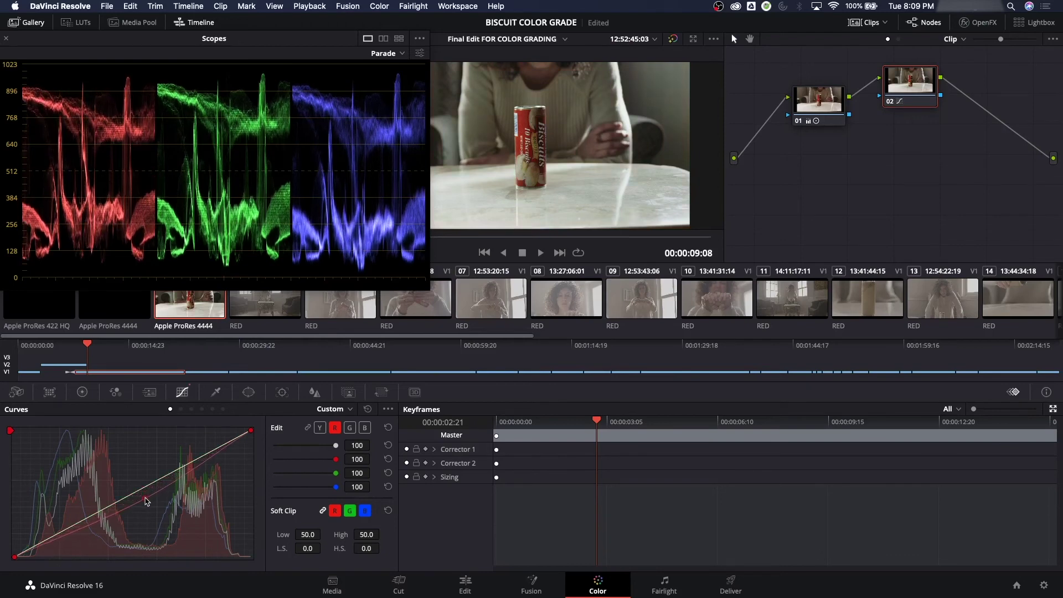
drag(264, 46, 687, 269)
drag(393, 241, 536, 252)
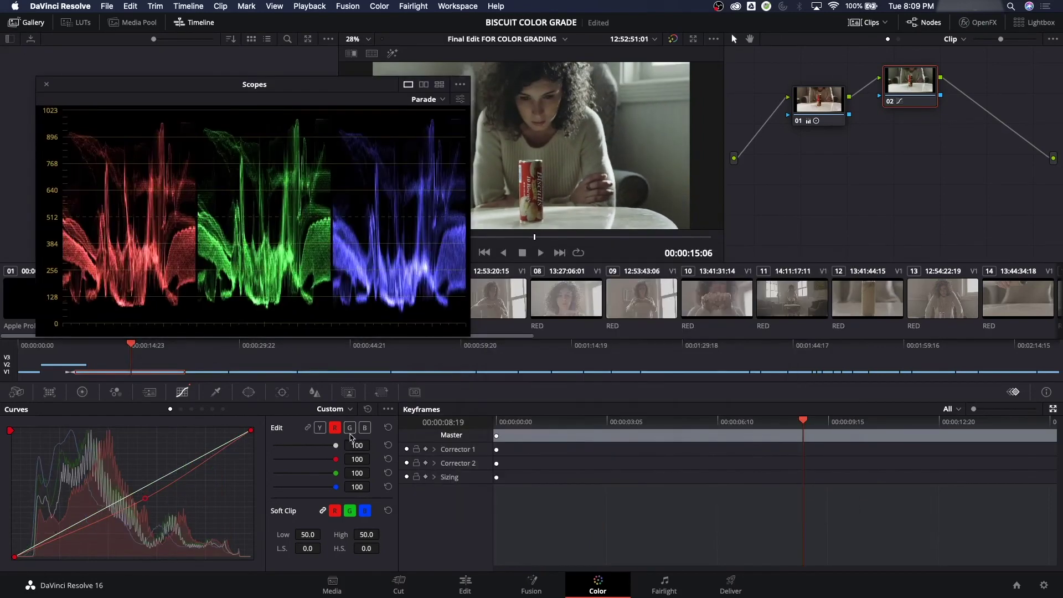
Pull the green curve slightly down and move the scopes clear of the gallery
click(349, 428)
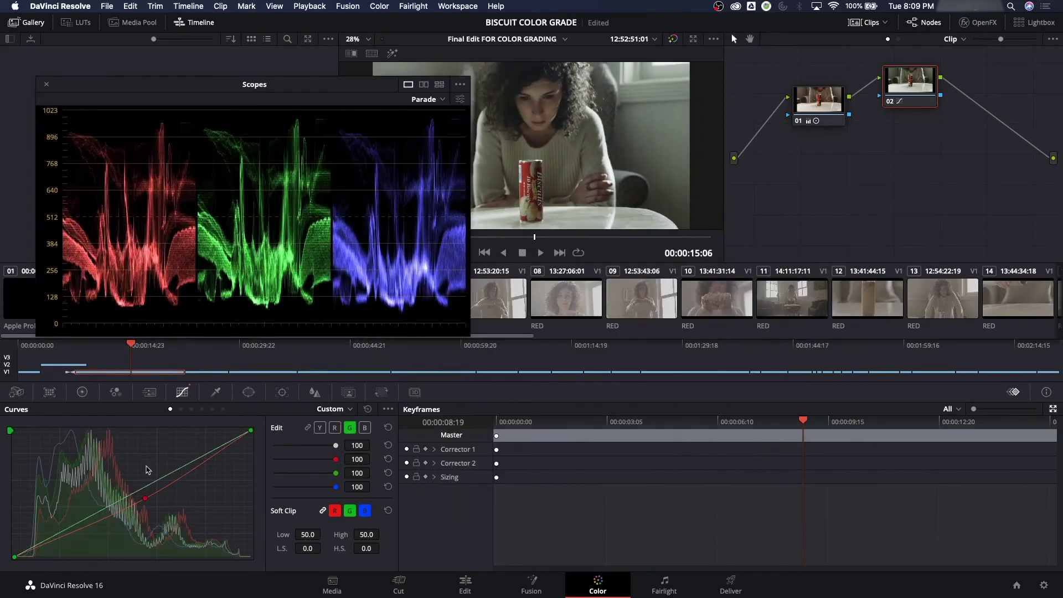
drag(142, 493, 143, 498)
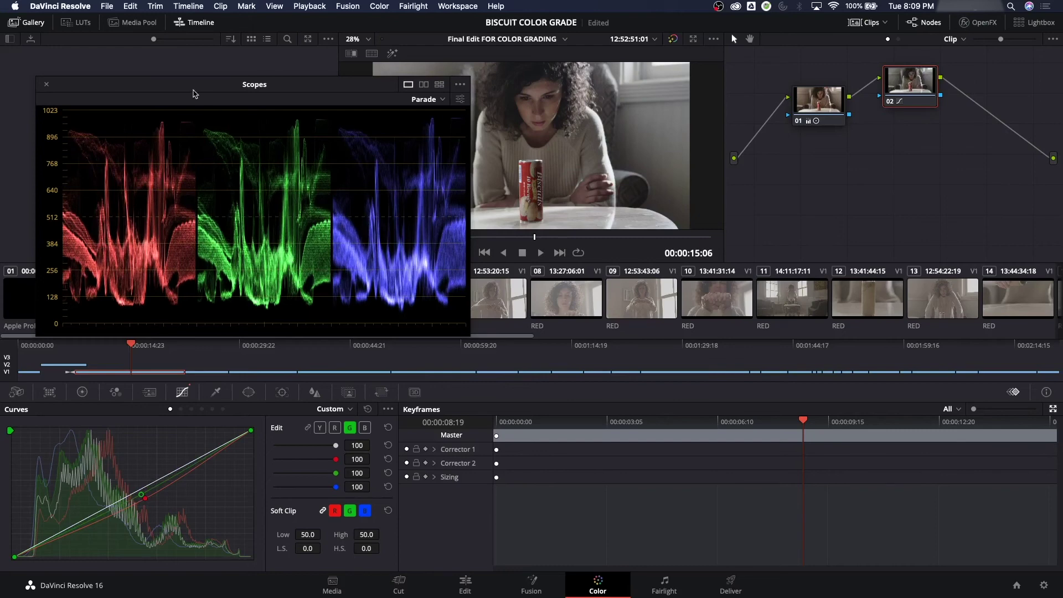
drag(194, 90, 166, 39)
Move the scopes aside and nudge node 02 slightly lower in the node graph
drag(166, 39, 669, 325)
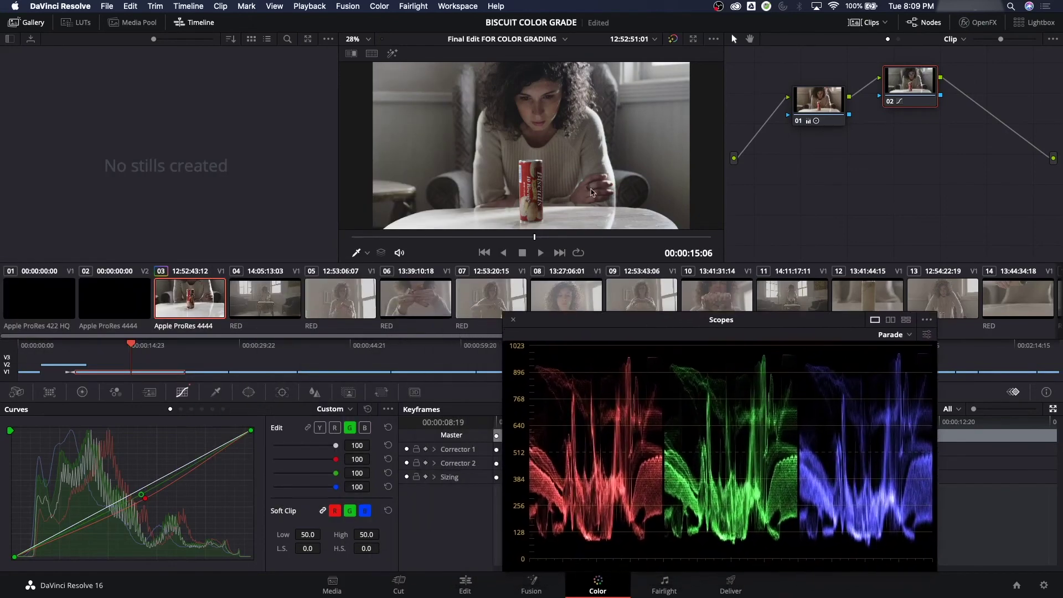
drag(917, 89, 920, 99)
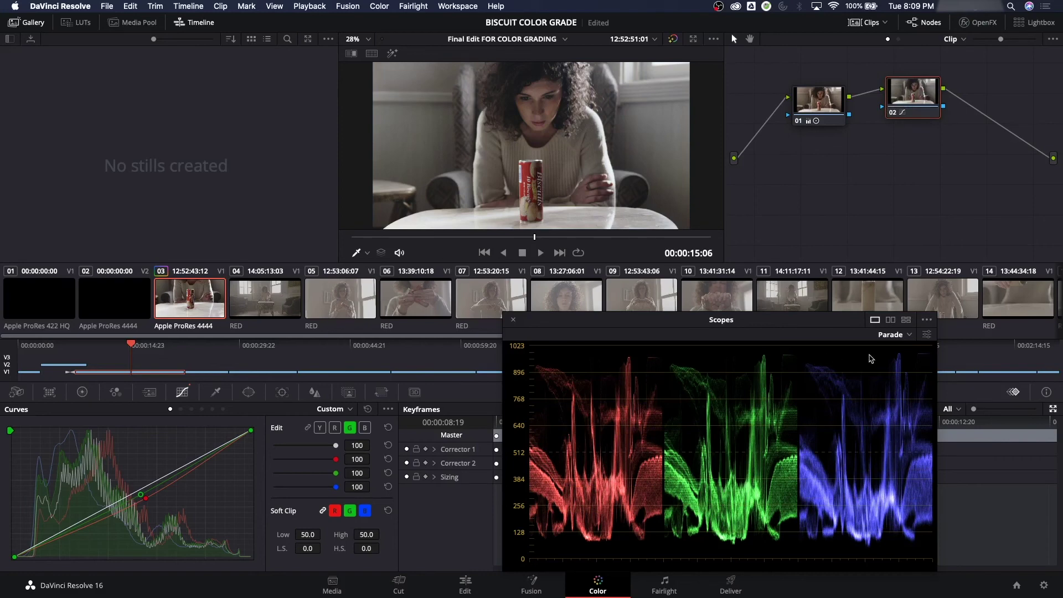
Check the histogram briefly, return to the RGB parade, and move the scopes over the viewer
click(894, 336)
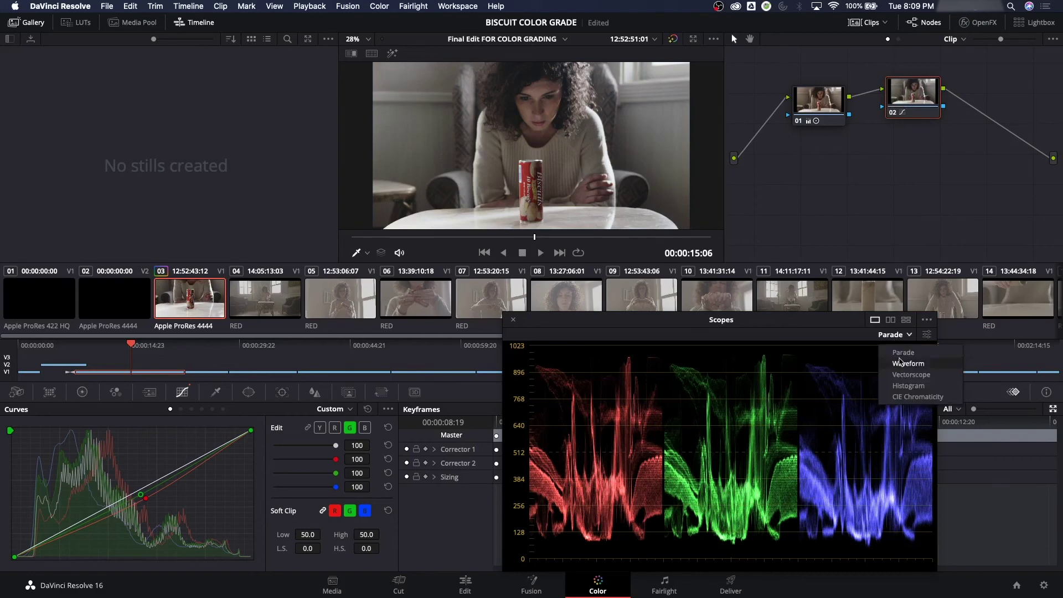
click(902, 388)
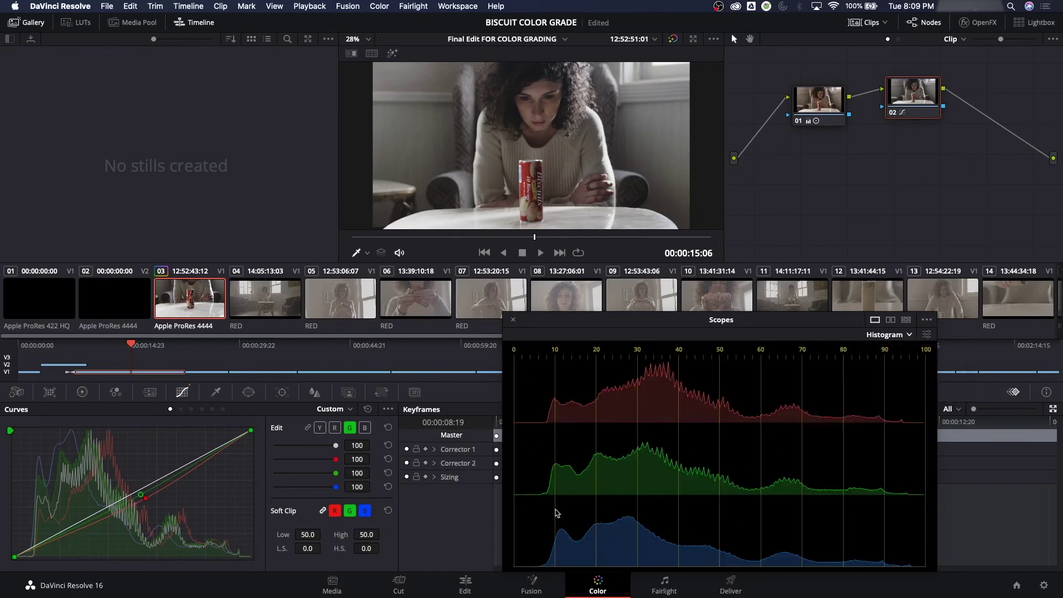
click(892, 335)
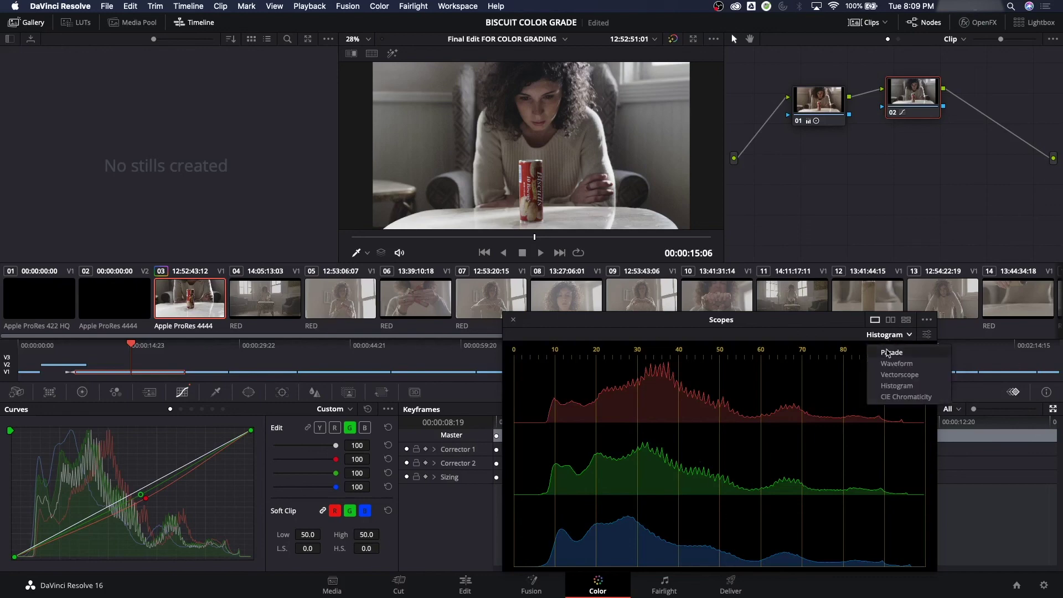
click(888, 358)
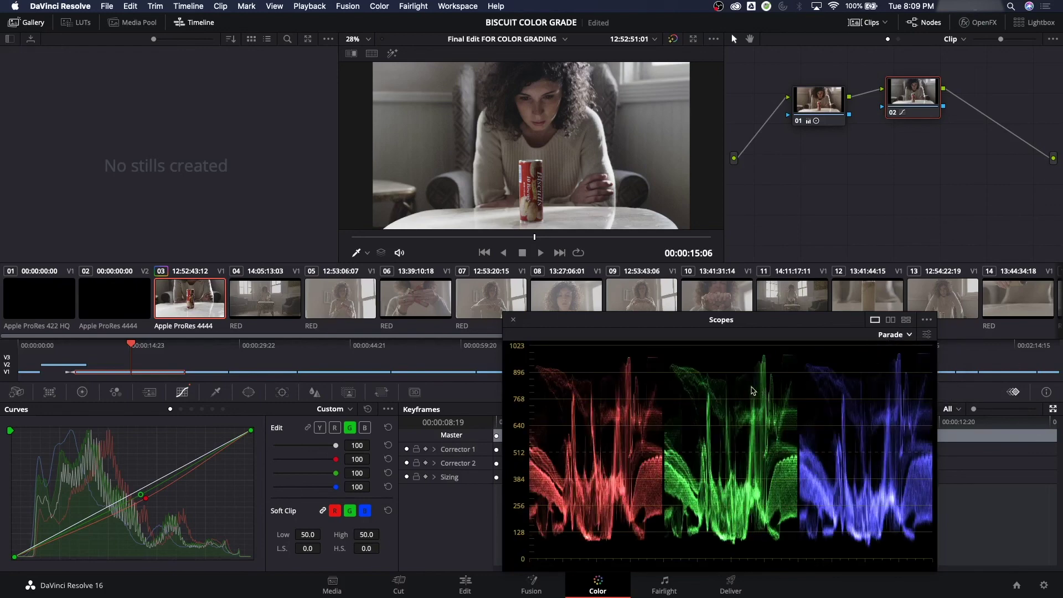
drag(682, 321, 198, 52)
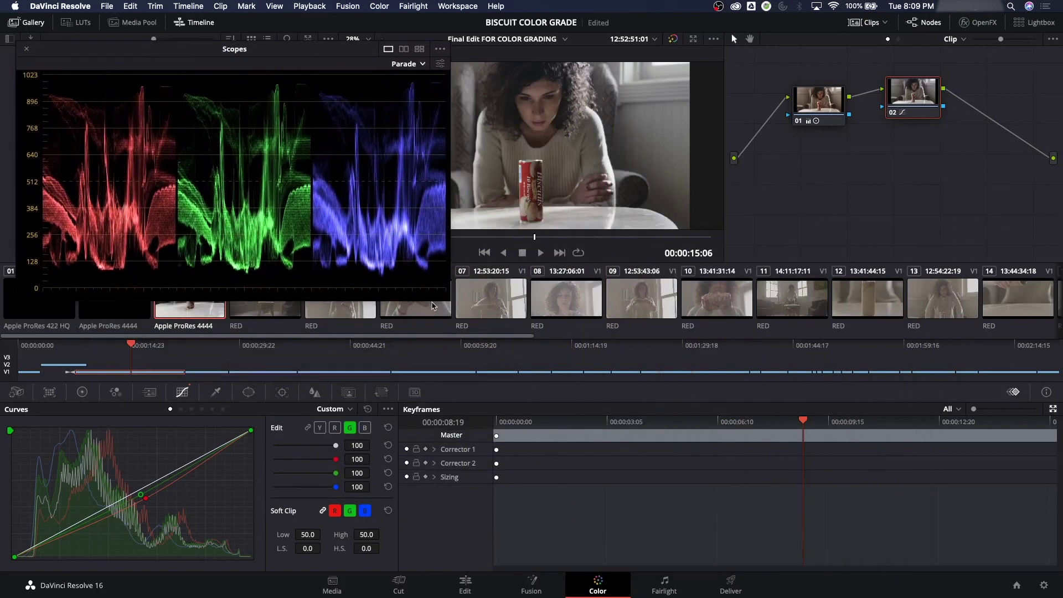
Switch the enlarged Scopes window to the 4-up layout with parade, waveform, vectorscope and histogram, then enlarge it further
drag(444, 297, 718, 450)
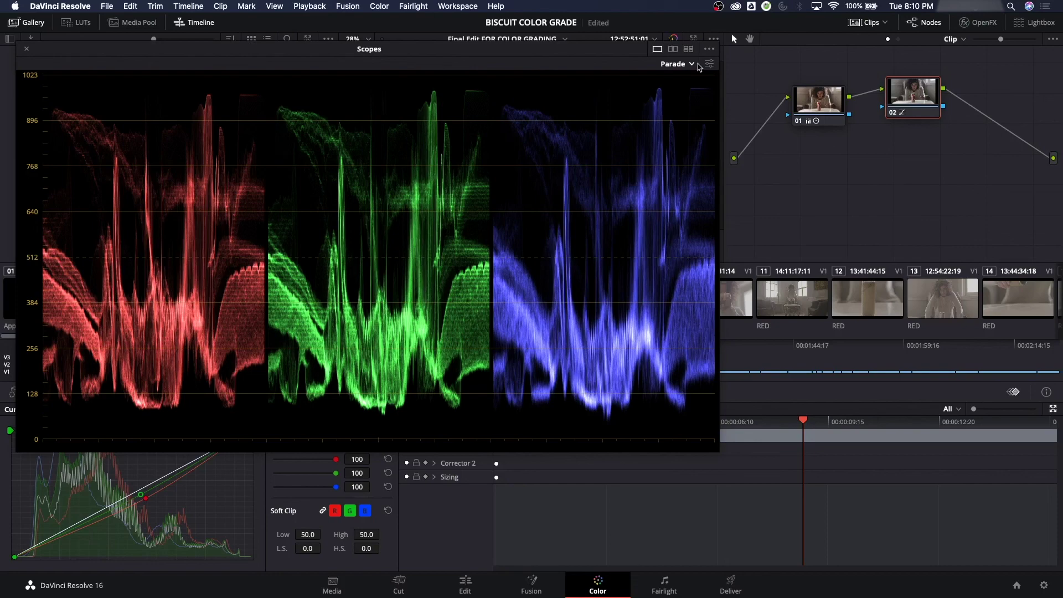
click(688, 49)
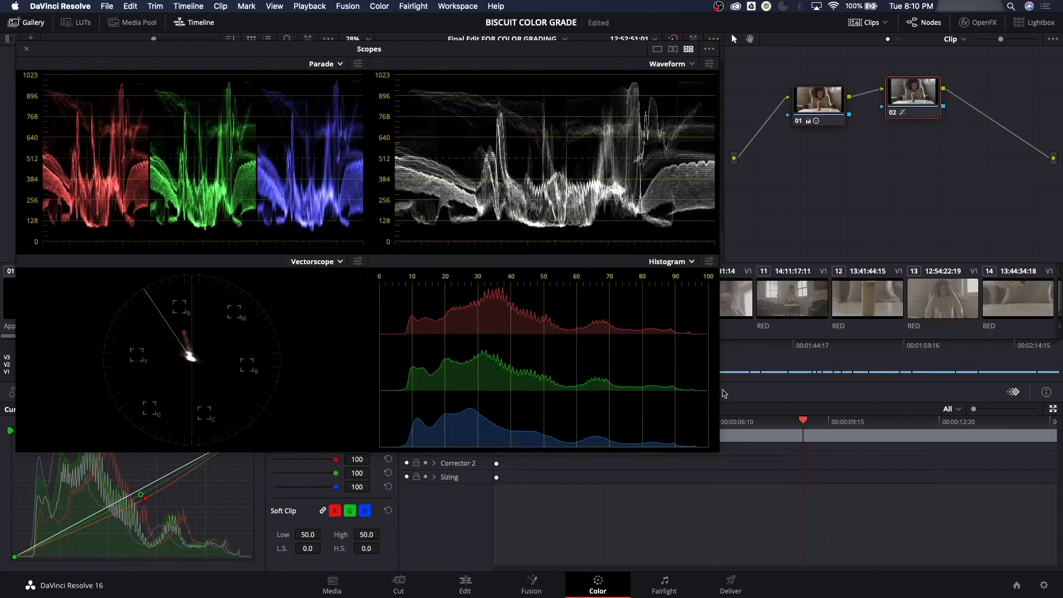
drag(718, 450, 892, 540)
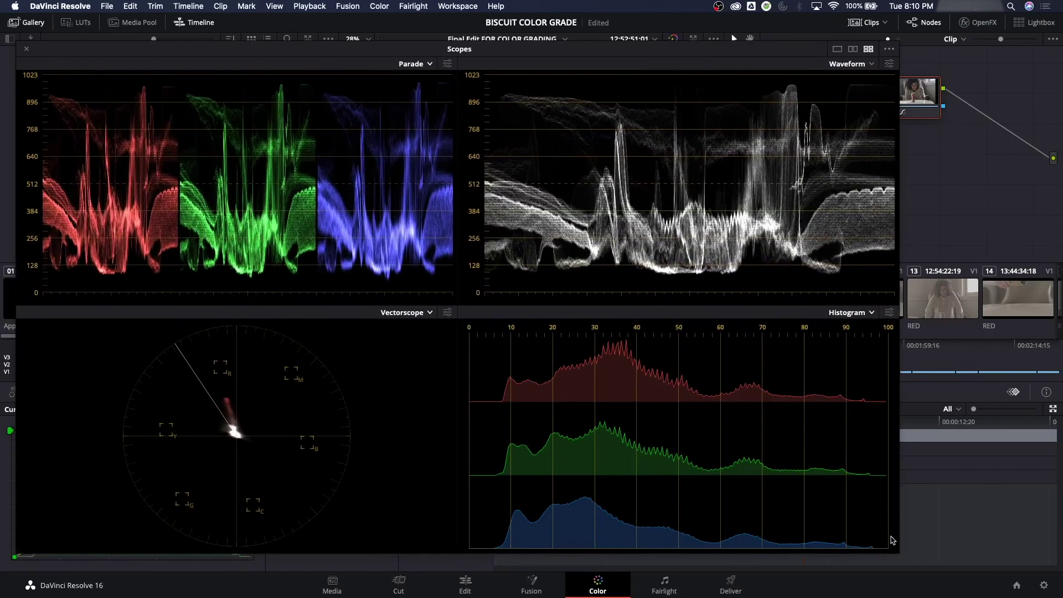